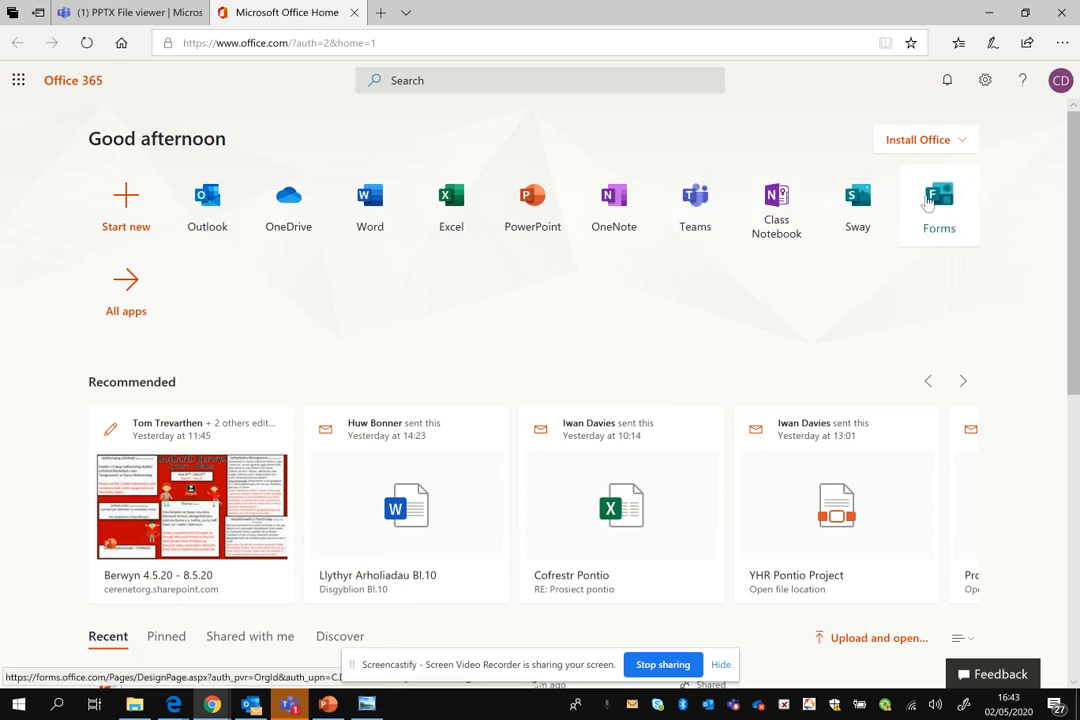
Step: Open Microsoft Forms and create a new form titled "Holiadur am Gymru"
click(951, 220)
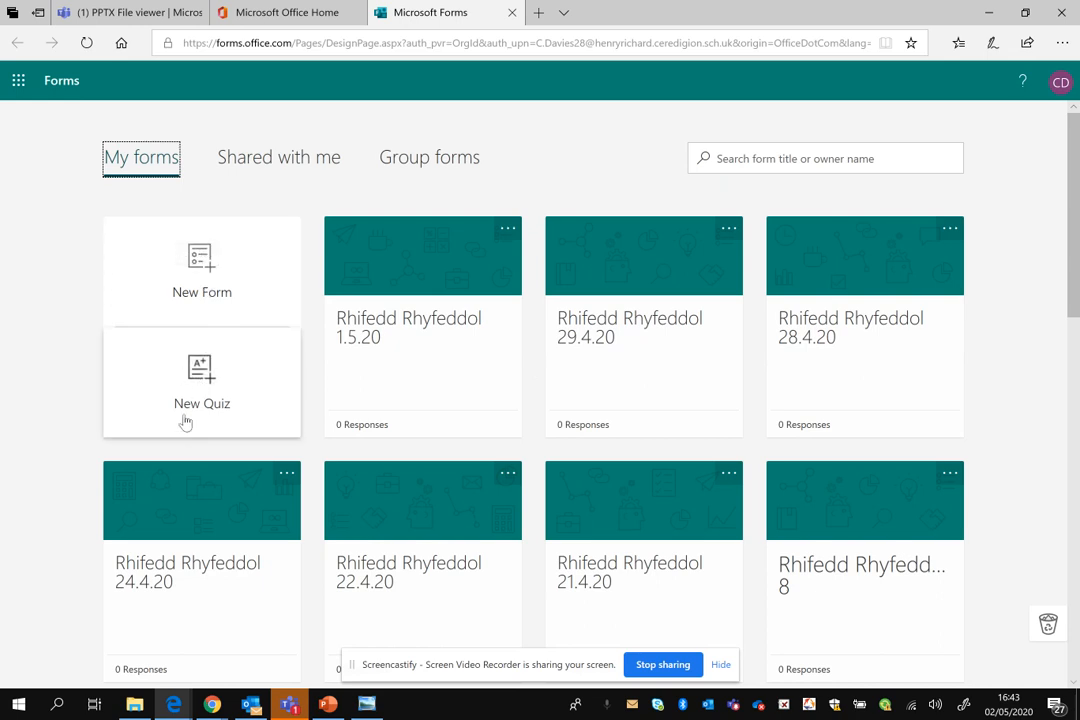
click(194, 284)
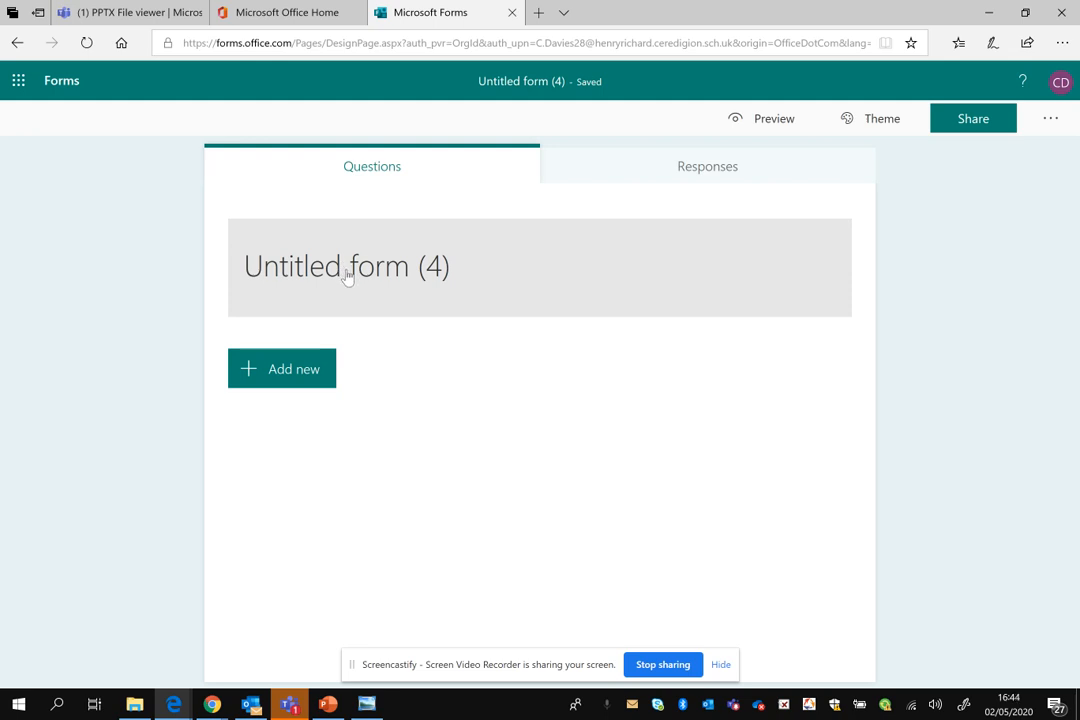
click(347, 277)
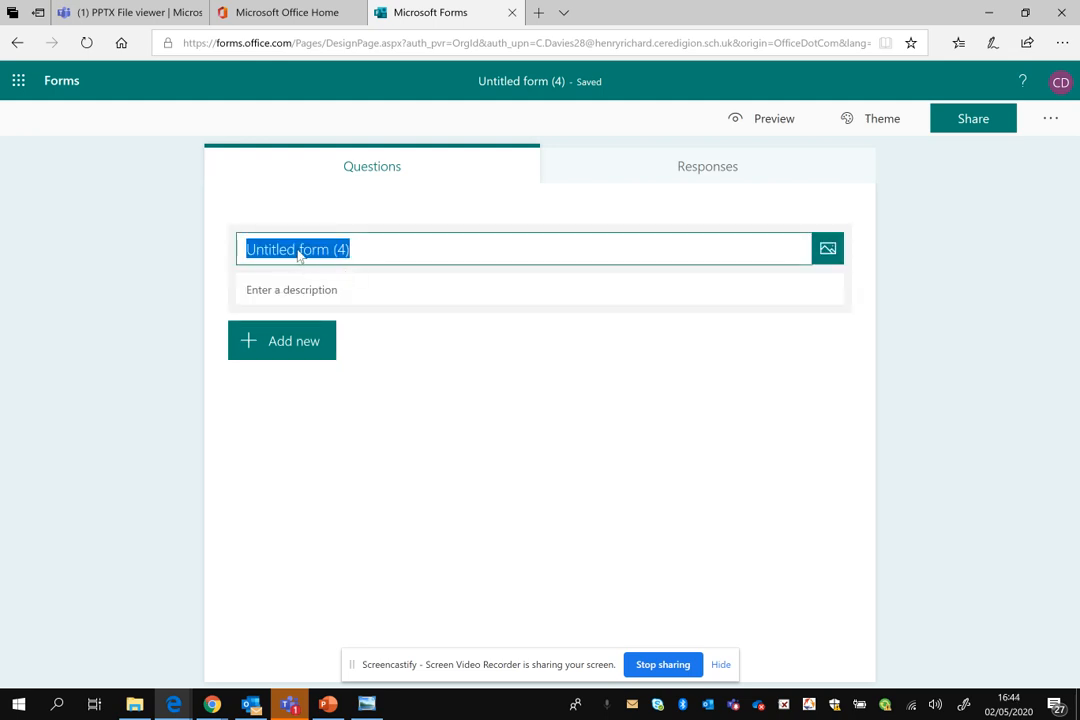
text(Holiadur)
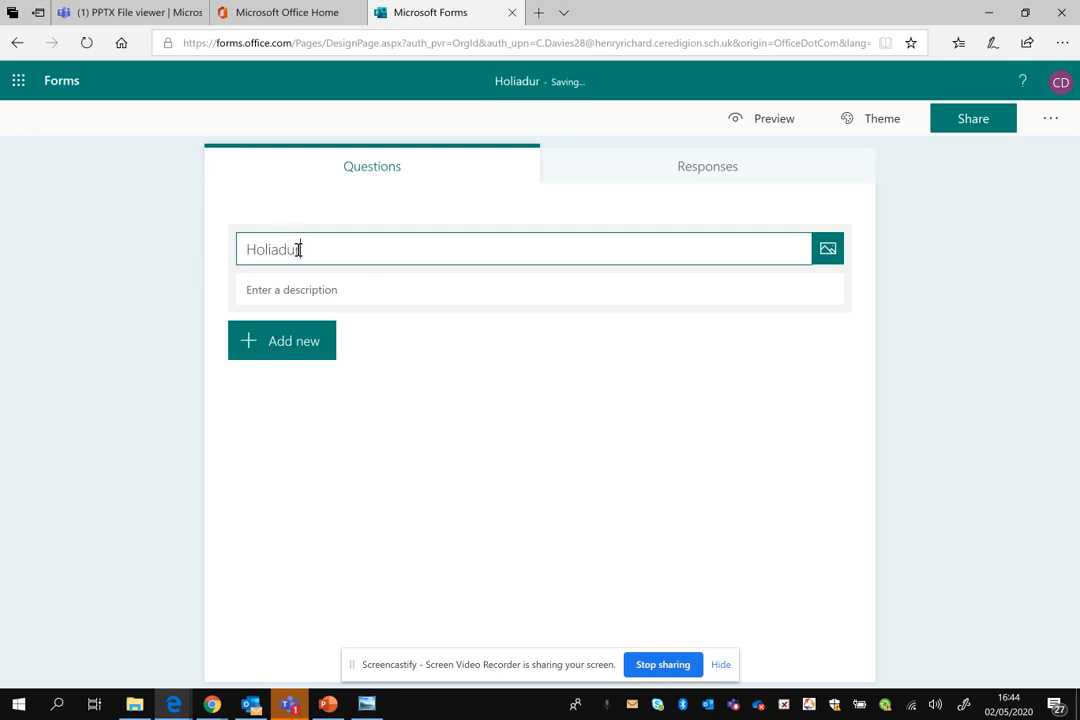
text( am Gymru)
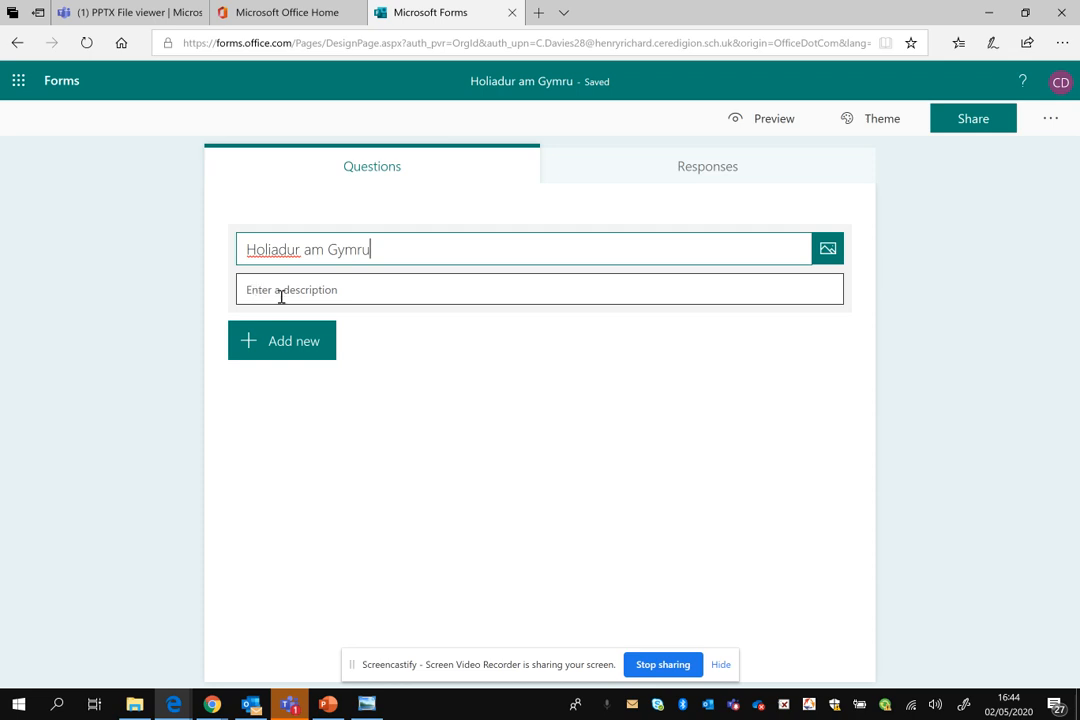
Step: Add a choice question reading "Ydych chi'n hoffi byw yng Nghymru?"
click(275, 345)
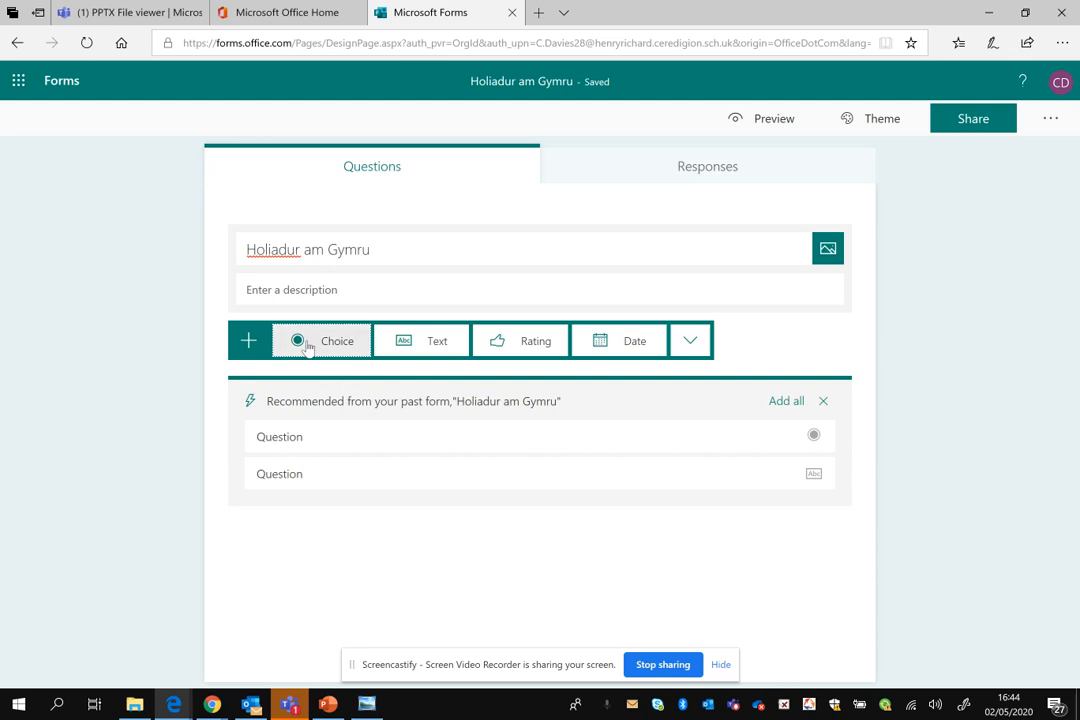
click(338, 345)
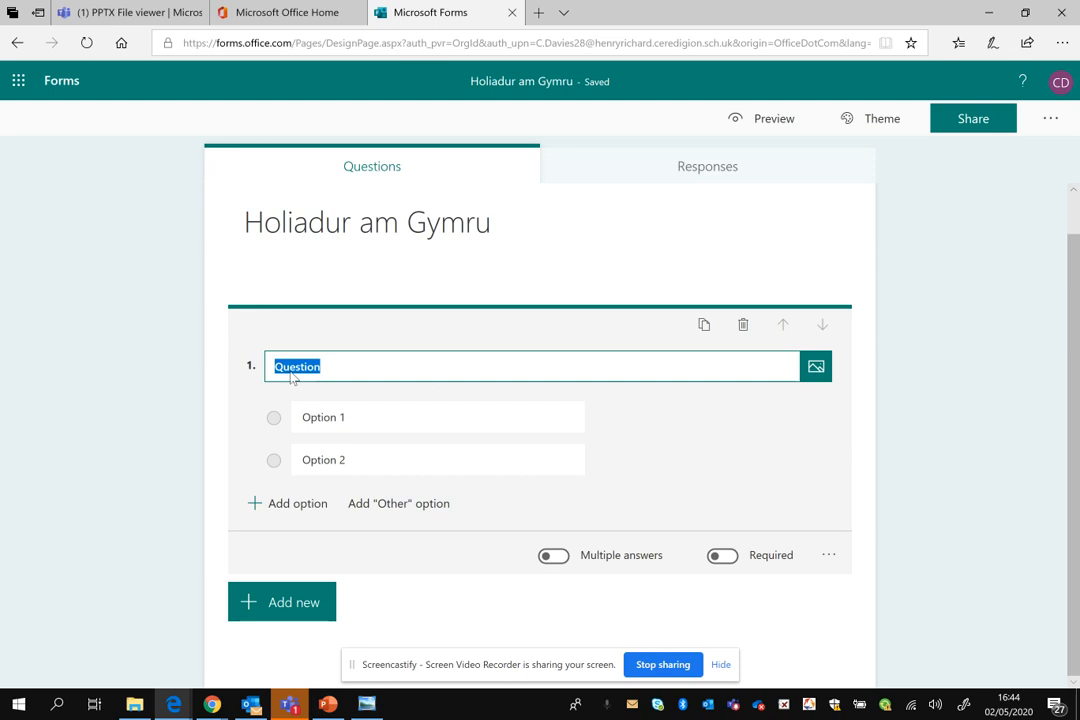
text(Ydych ch)
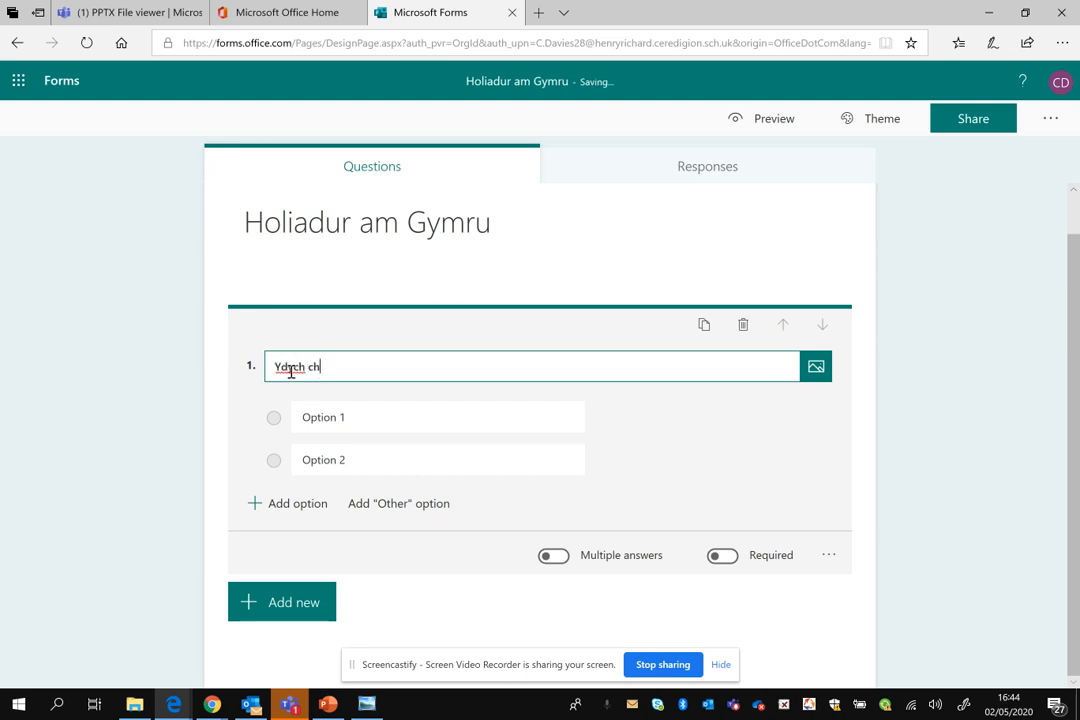
text(i'n hoffi byw yng Ng)
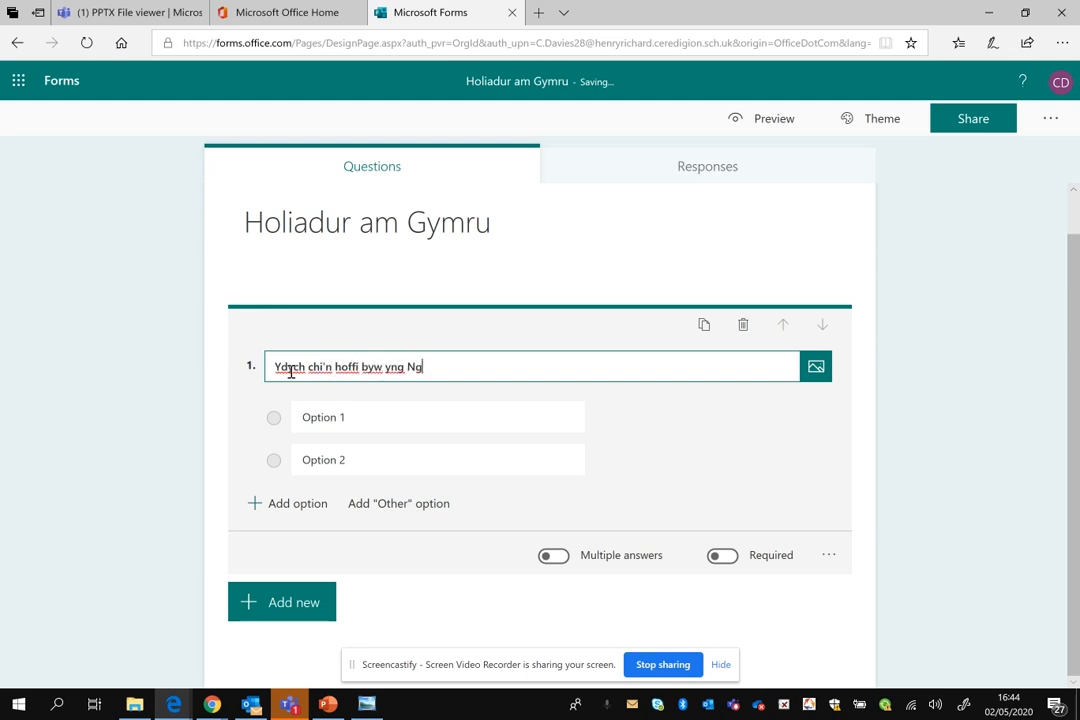
text(hymru?)
Step: Label the first question's two answer options "Ydw" and "Nac ydw"
click(338, 418)
double_click(338, 418)
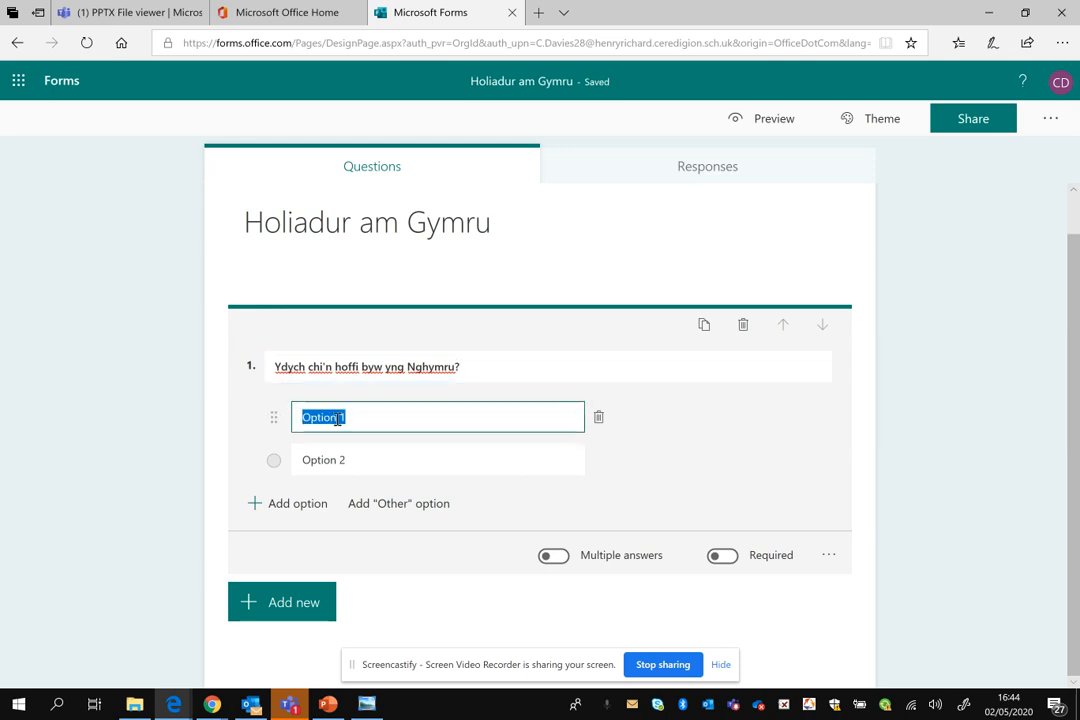
text(Ydw)
click(334, 458)
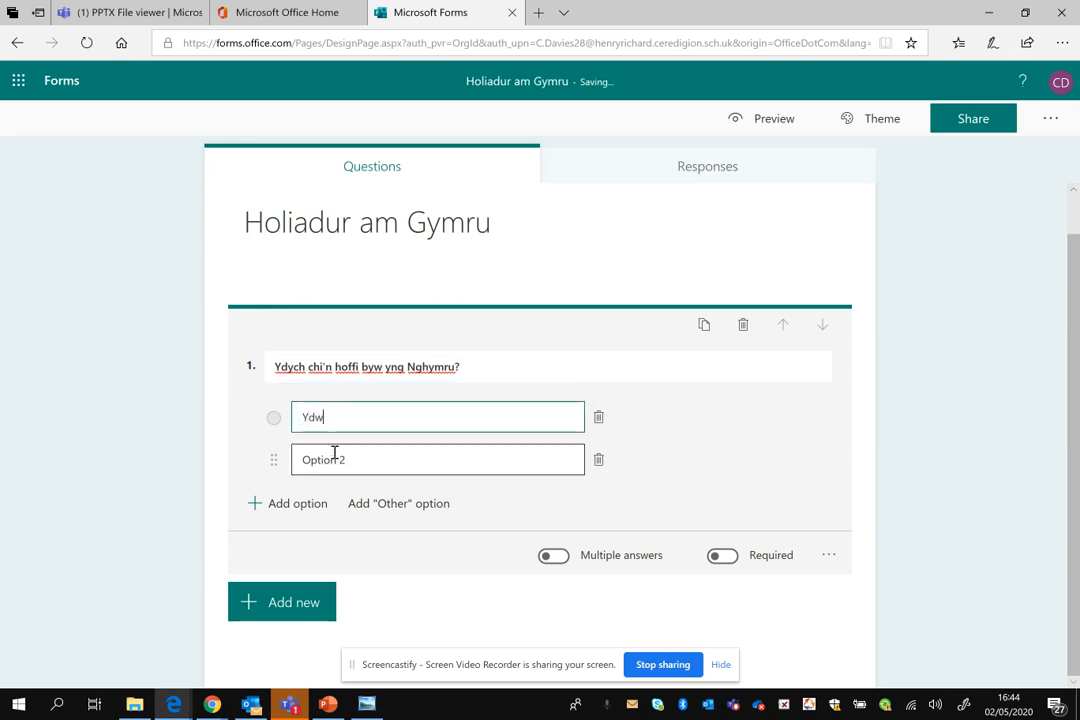
double_click(334, 458)
text(Nac ydw)
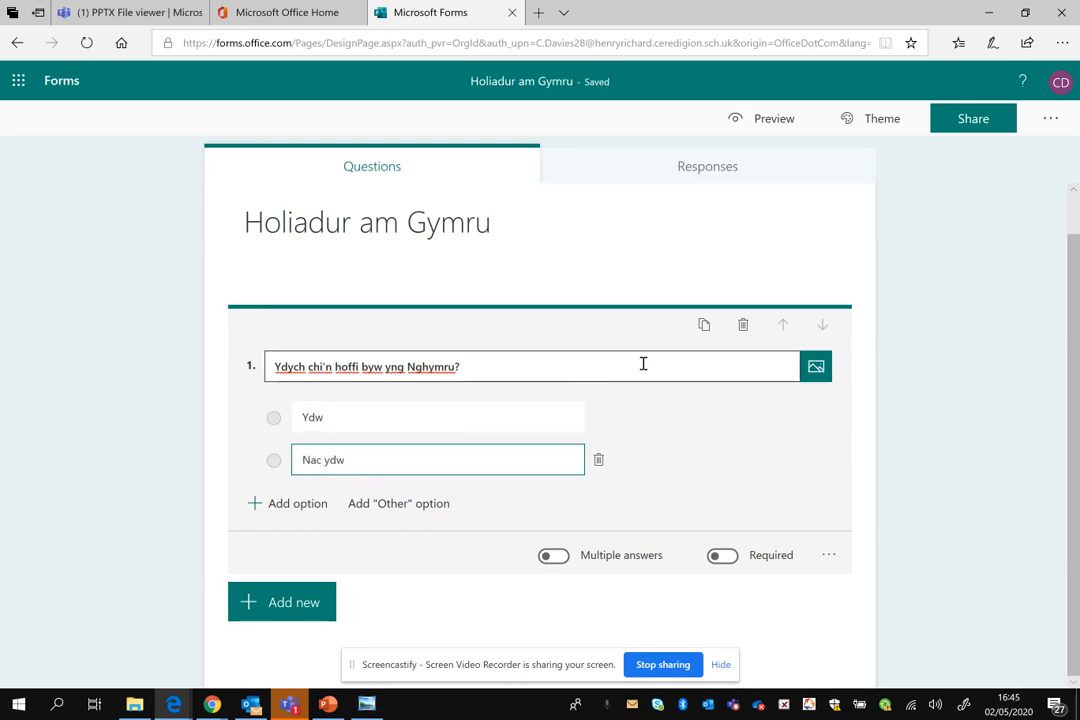
Step: Search Bing images for "Cymru" and insert the weathered Welsh dragon flag picture (1191x671) into question 1
click(815, 372)
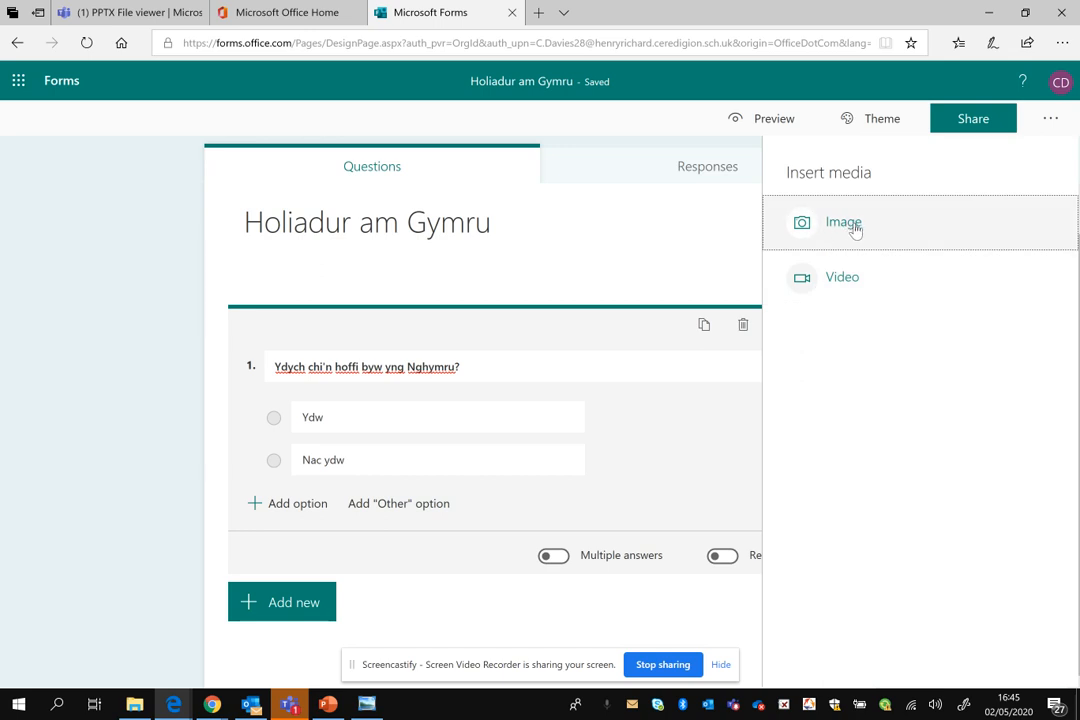
click(846, 228)
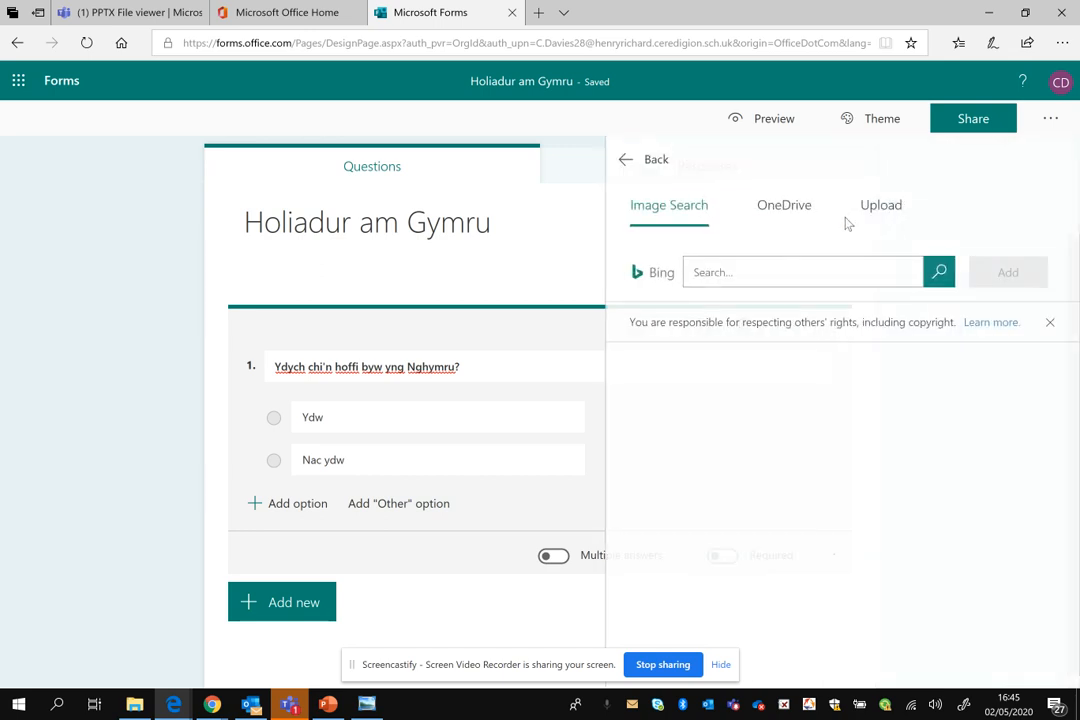
click(722, 280)
text(Cymr)
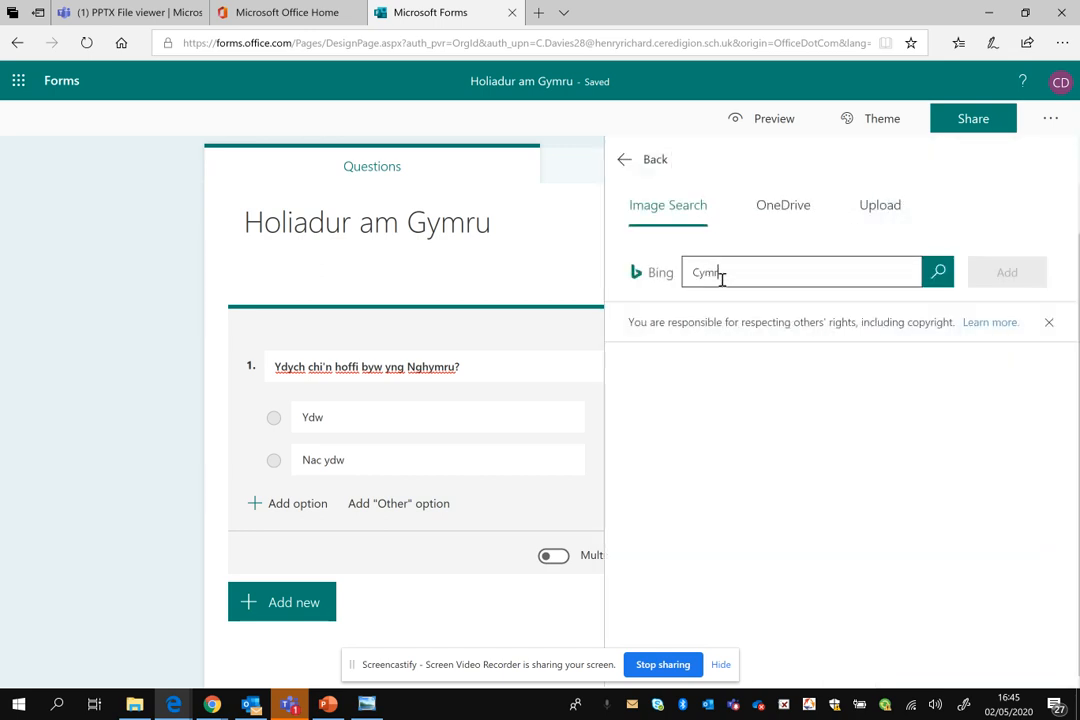
text(u)
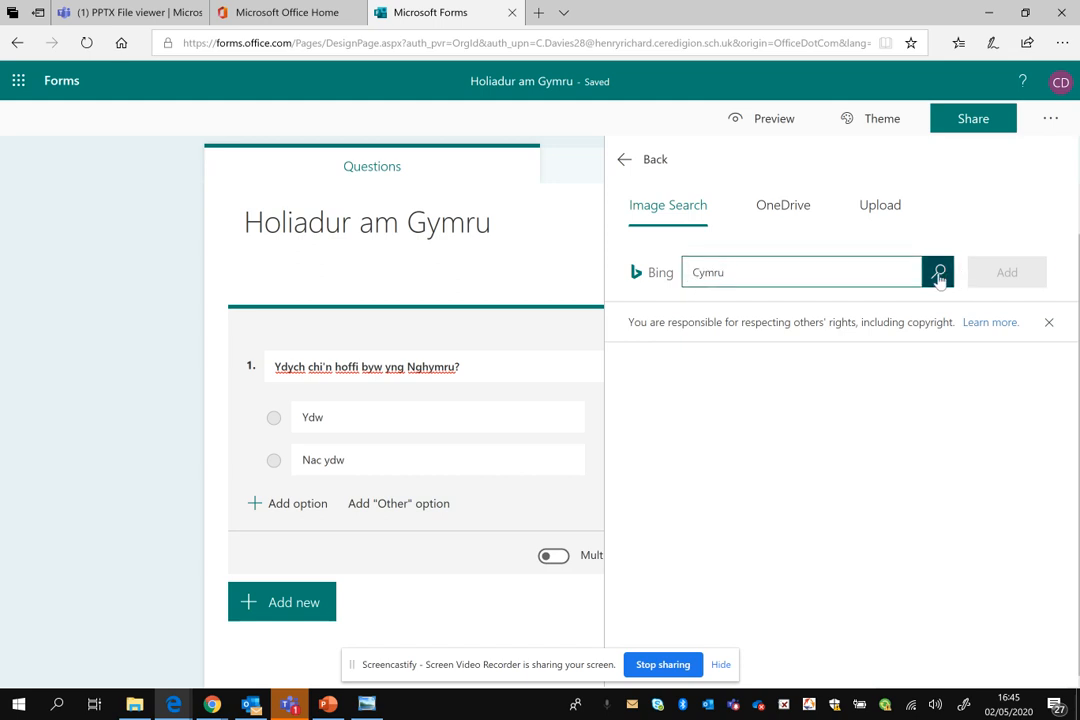
click(939, 276)
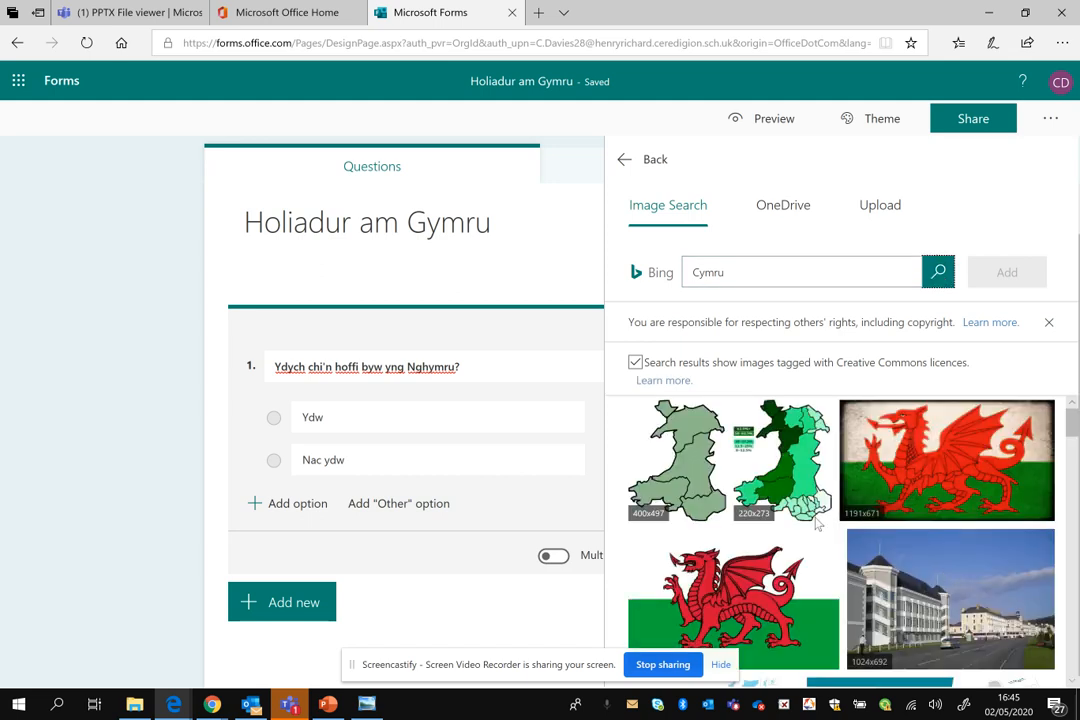
click(945, 472)
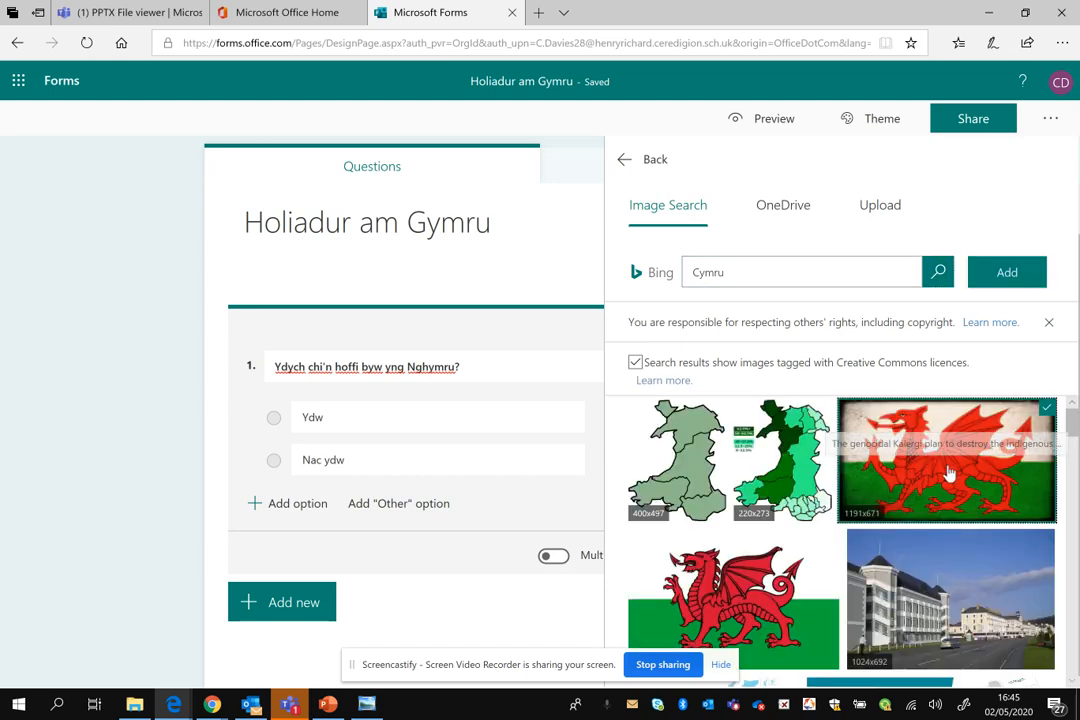
click(1010, 274)
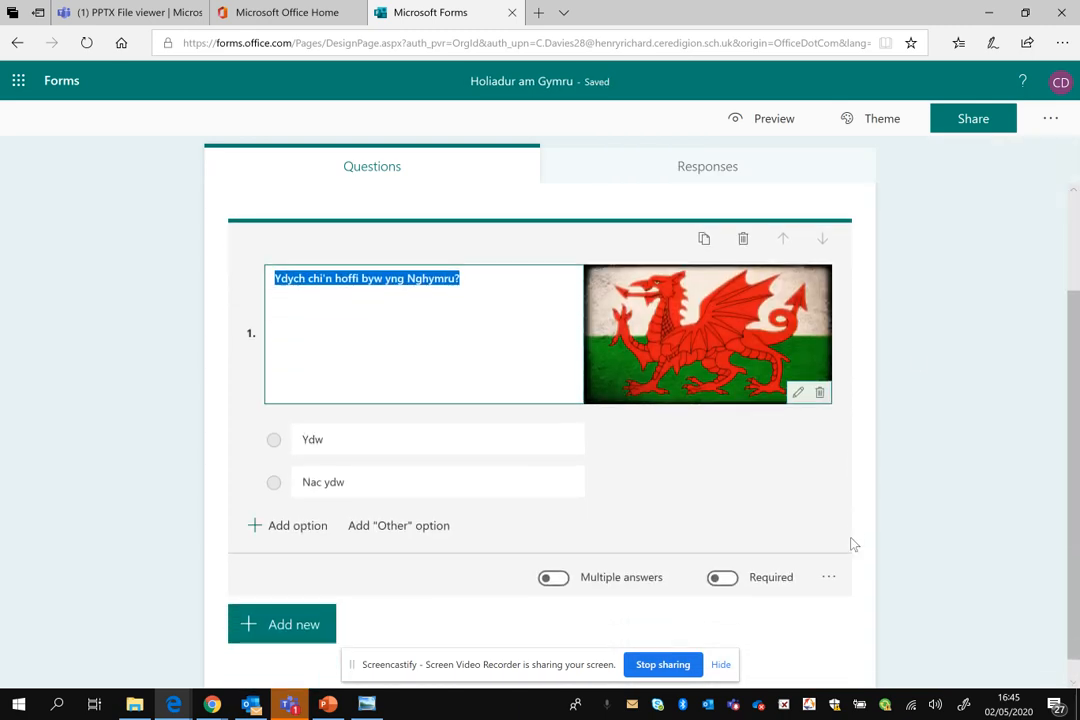
Step: Add a blank text question as question 2 and apply the theme showing clouds in the sky above rolling hills
click(286, 610)
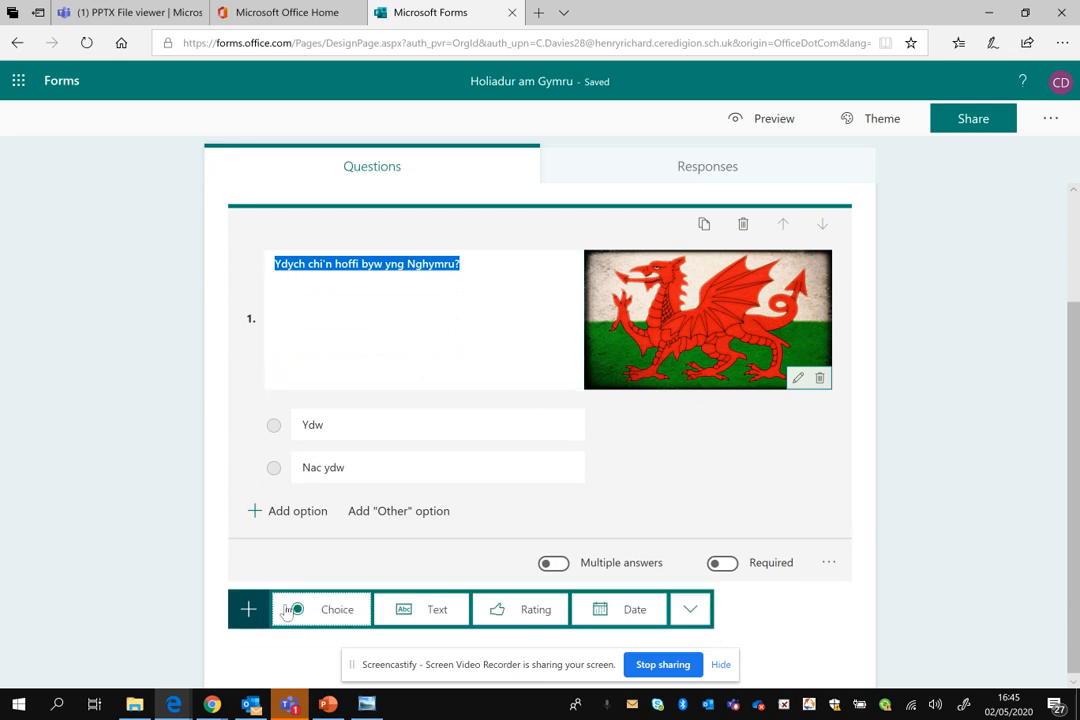
click(434, 610)
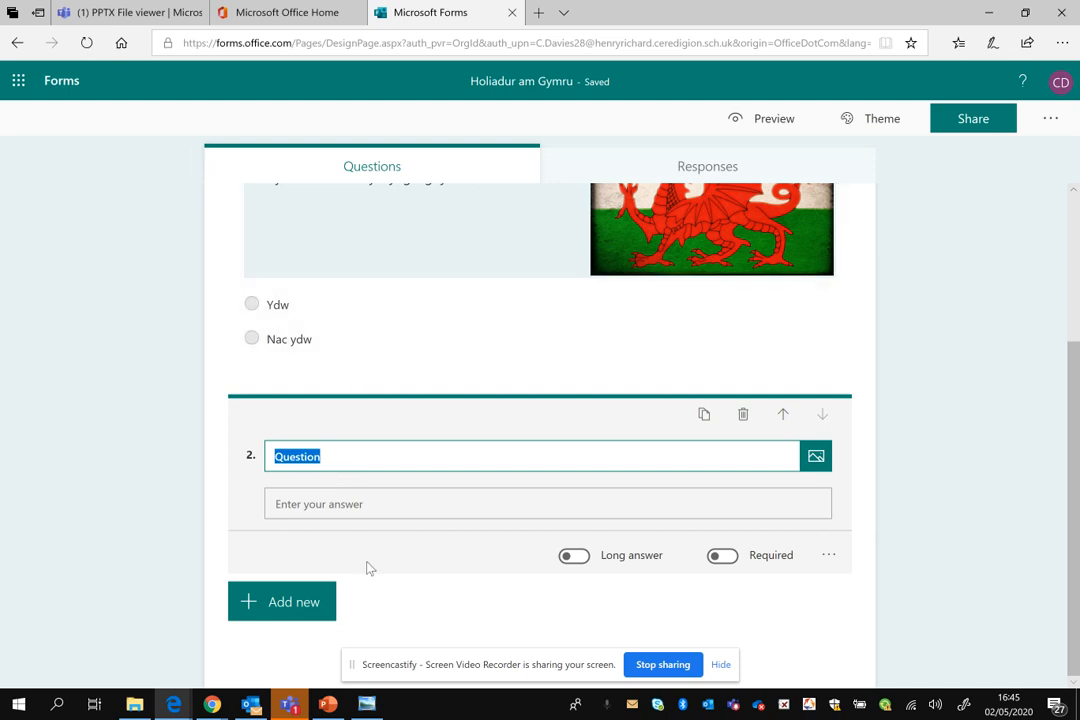
scroll(873, 470, up, 2)
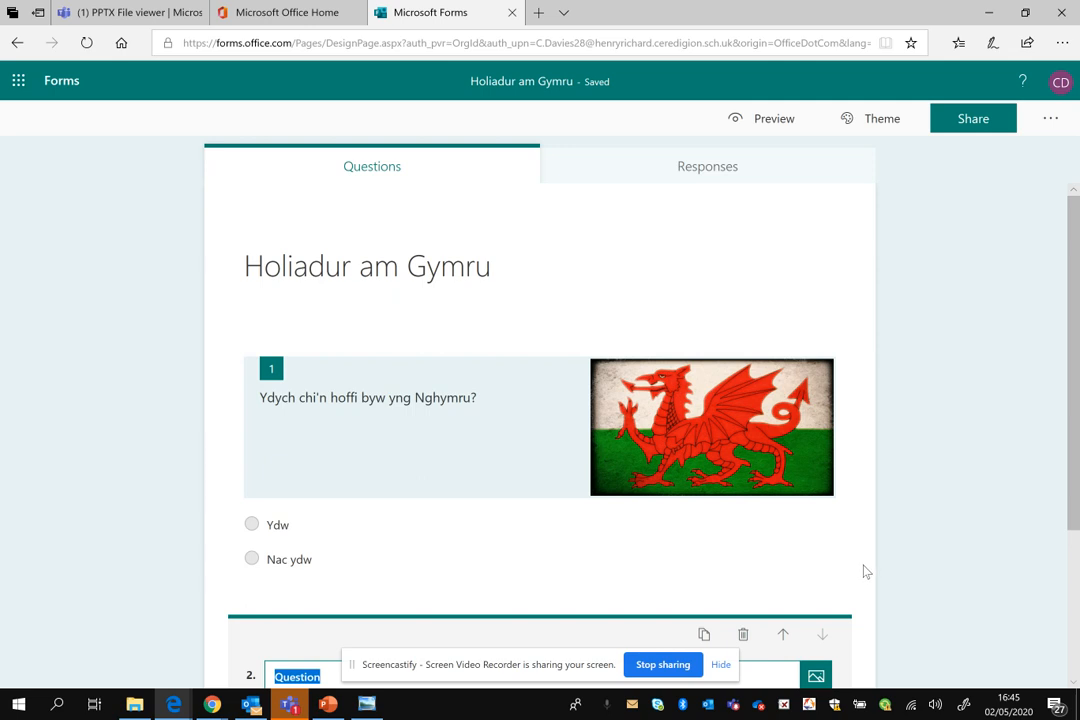
click(880, 125)
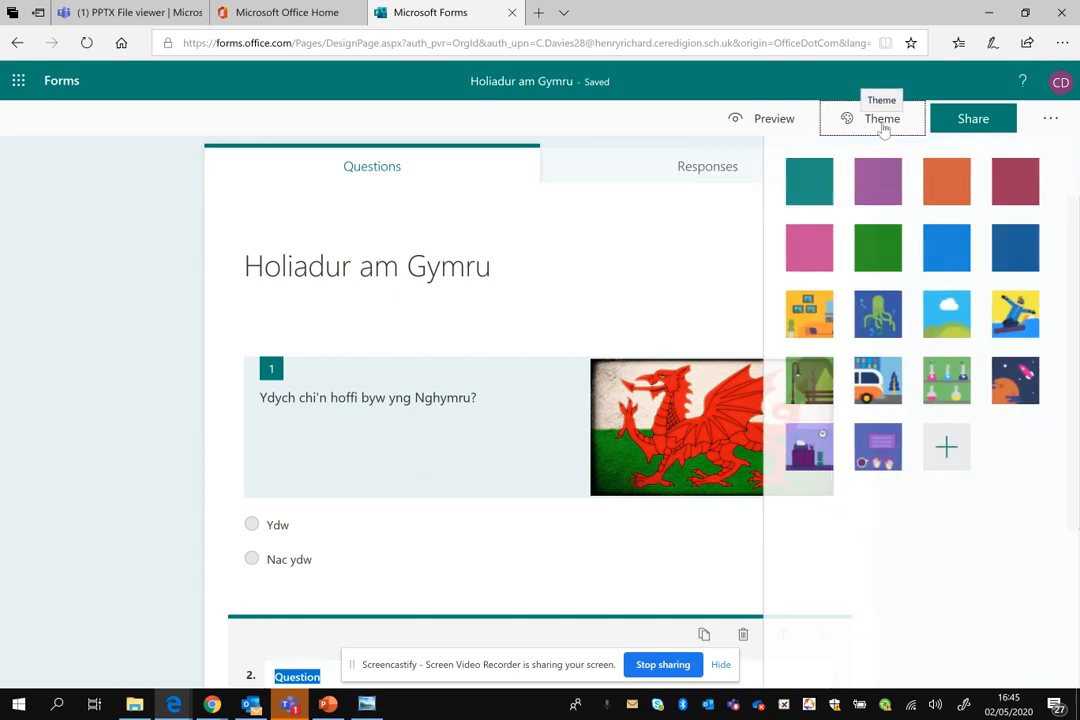
click(958, 315)
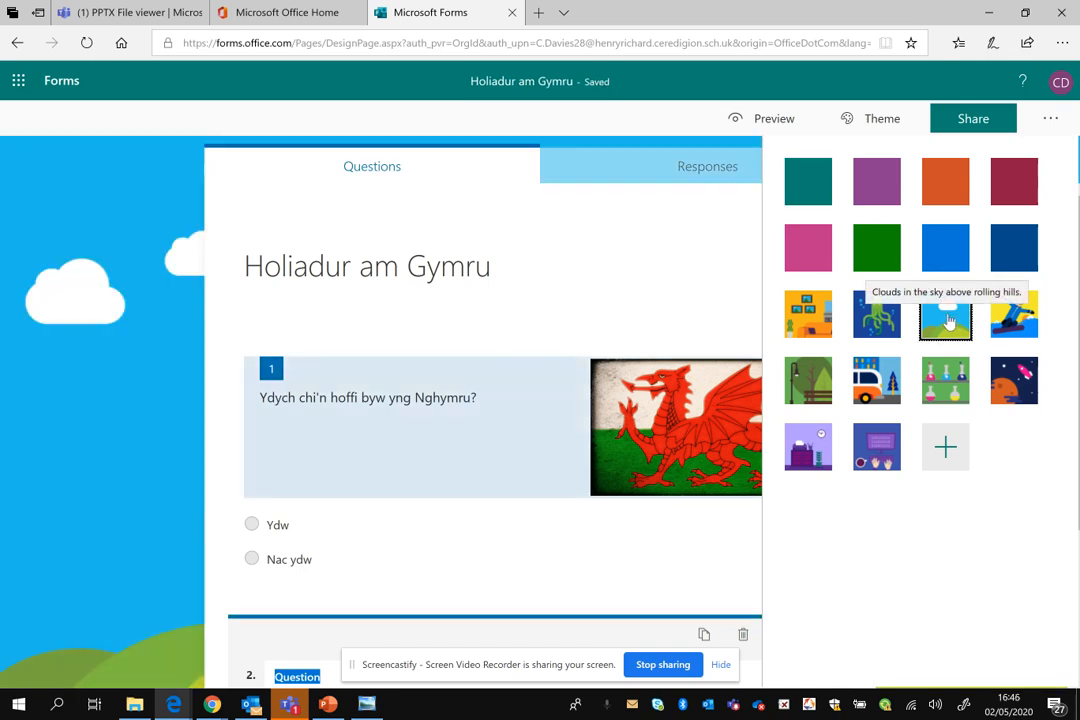
click(133, 581)
Step: Preview the whole form in the computer and mobile layouts, and return to editing
click(772, 118)
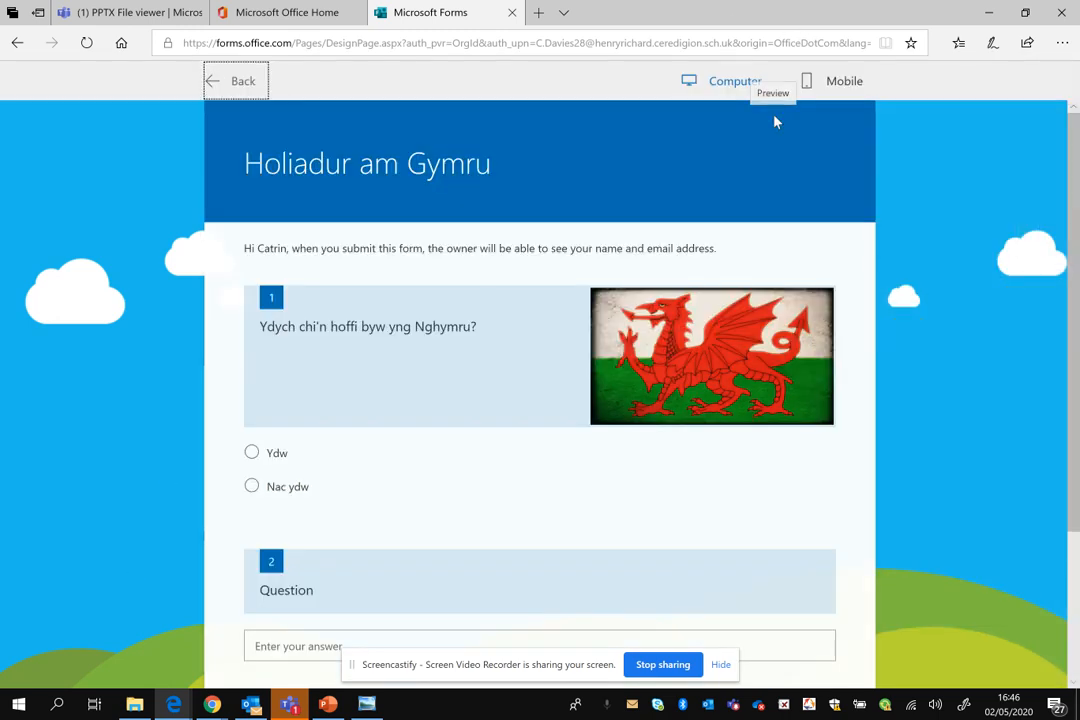
scroll(878, 463, down, 2)
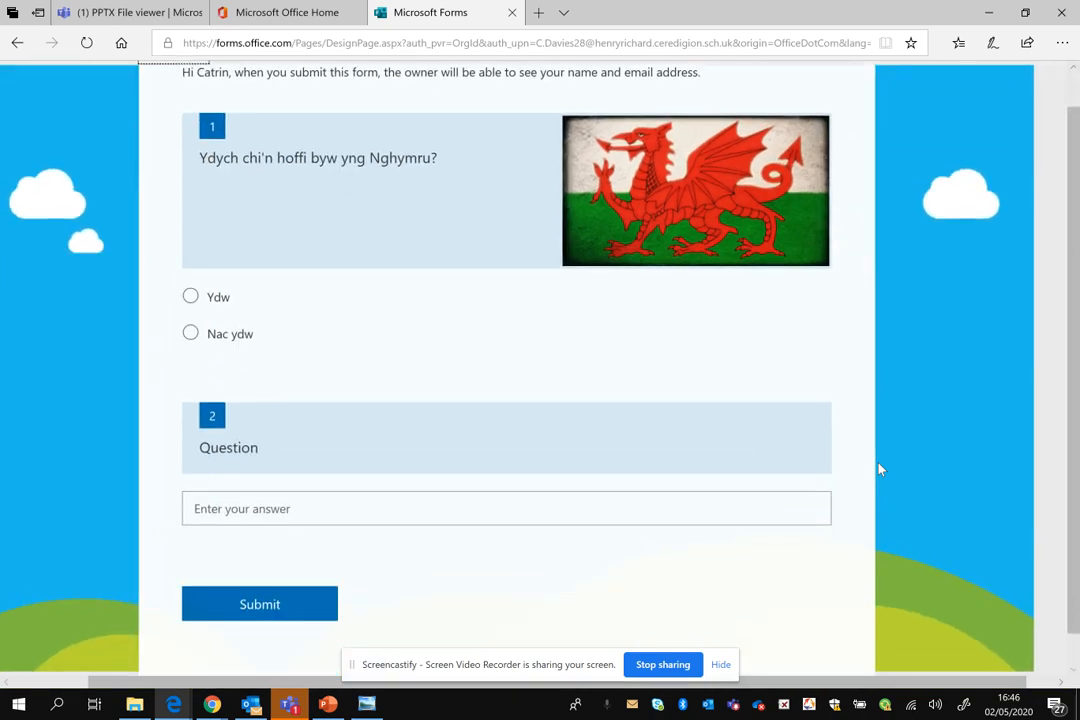
scroll(880, 468, up, 3)
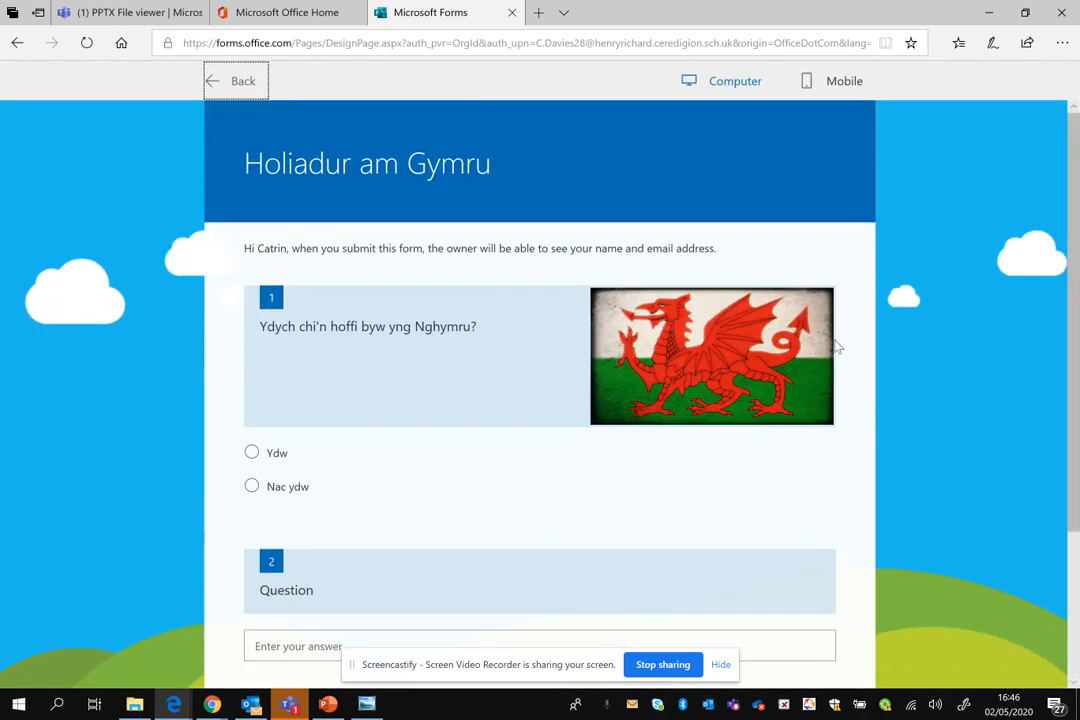
click(843, 81)
scroll(596, 486, down, 3)
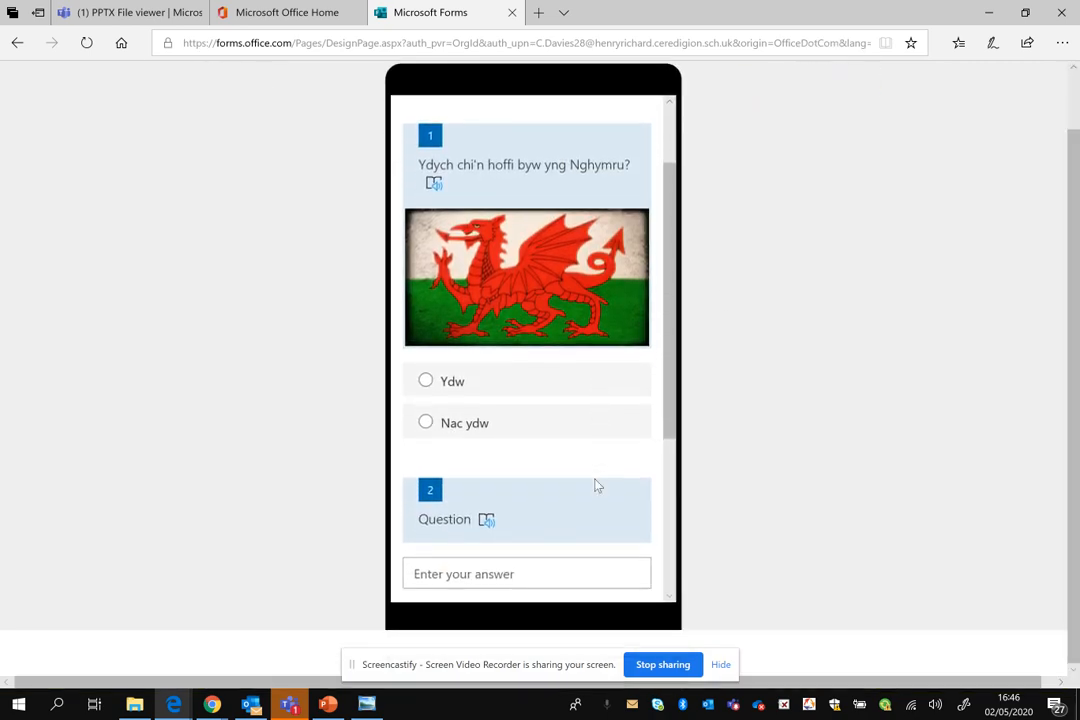
scroll(596, 486, up, 3)
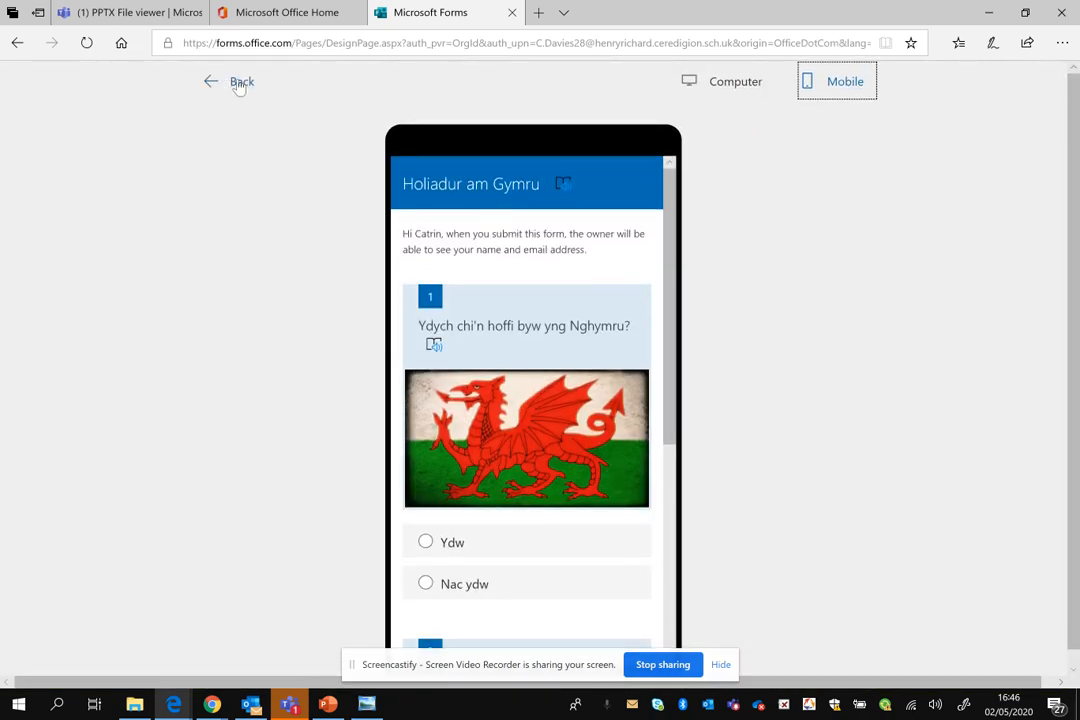
click(240, 85)
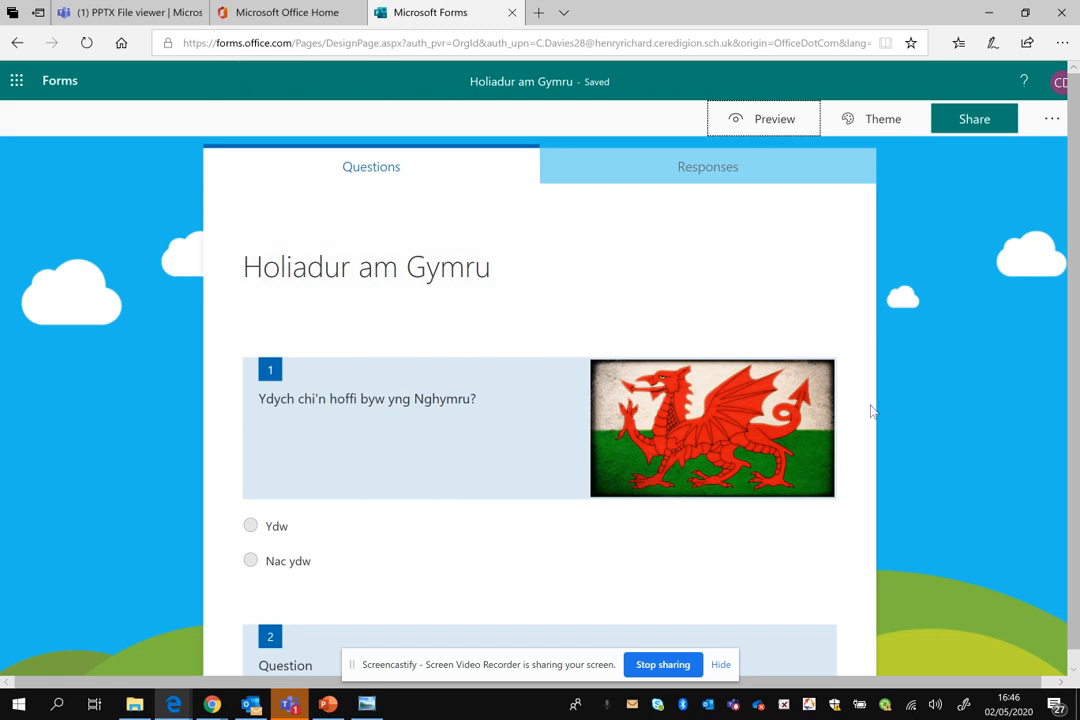
Step: Allow anyone with the link to respond to the form and copy its response link
click(966, 124)
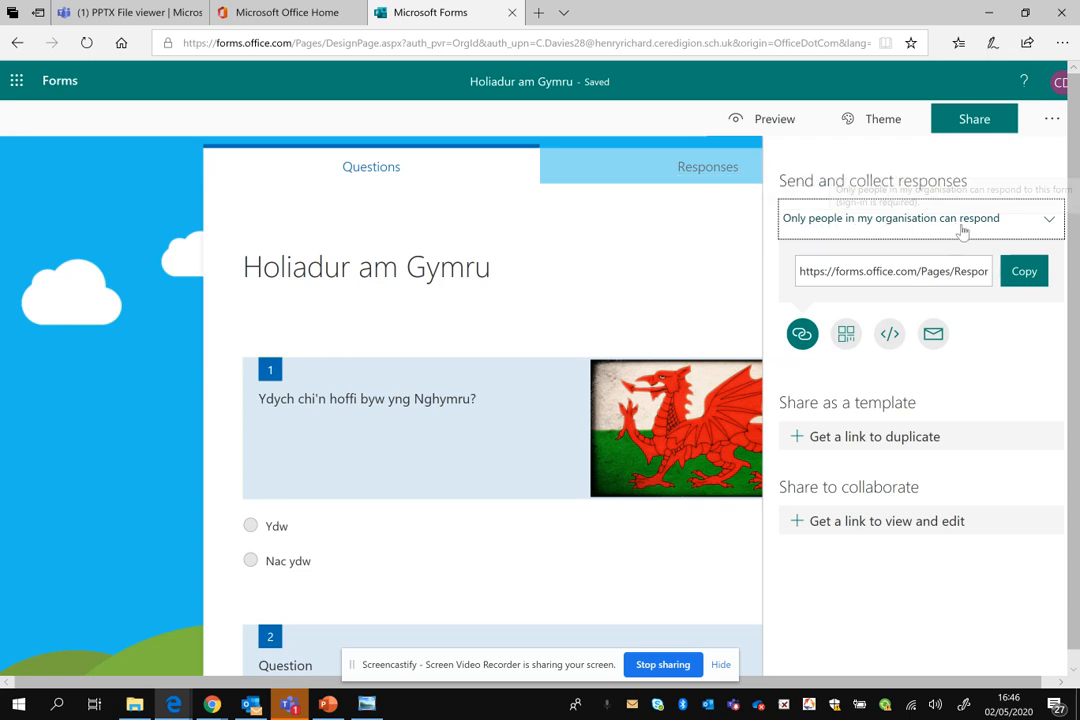
click(906, 225)
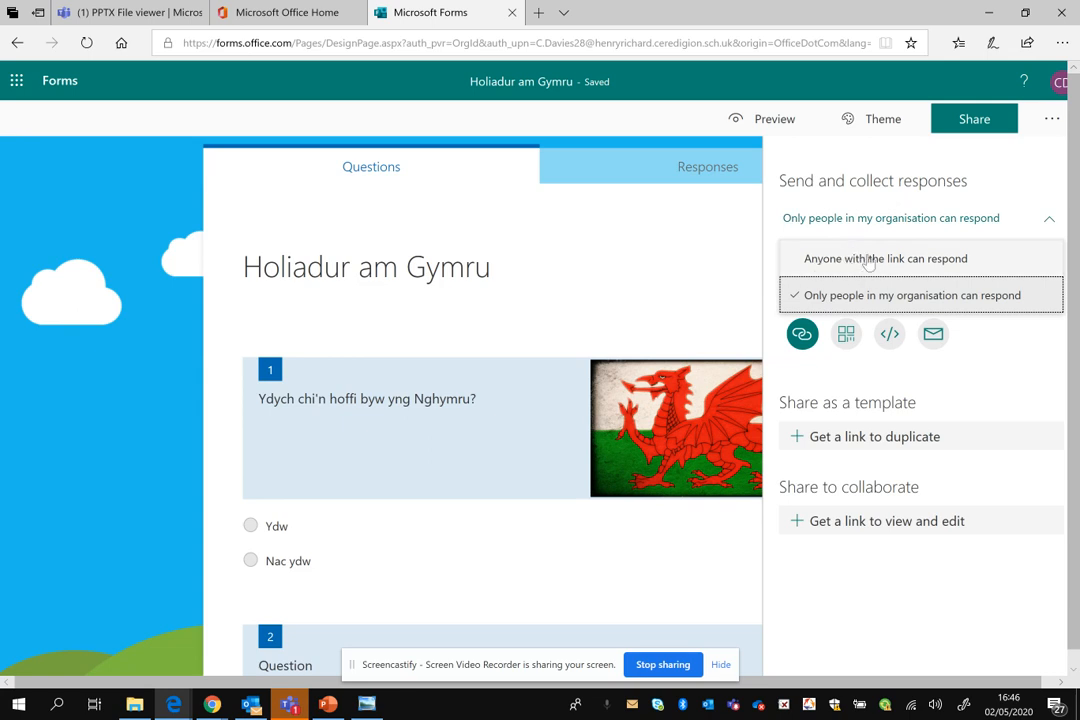
click(908, 259)
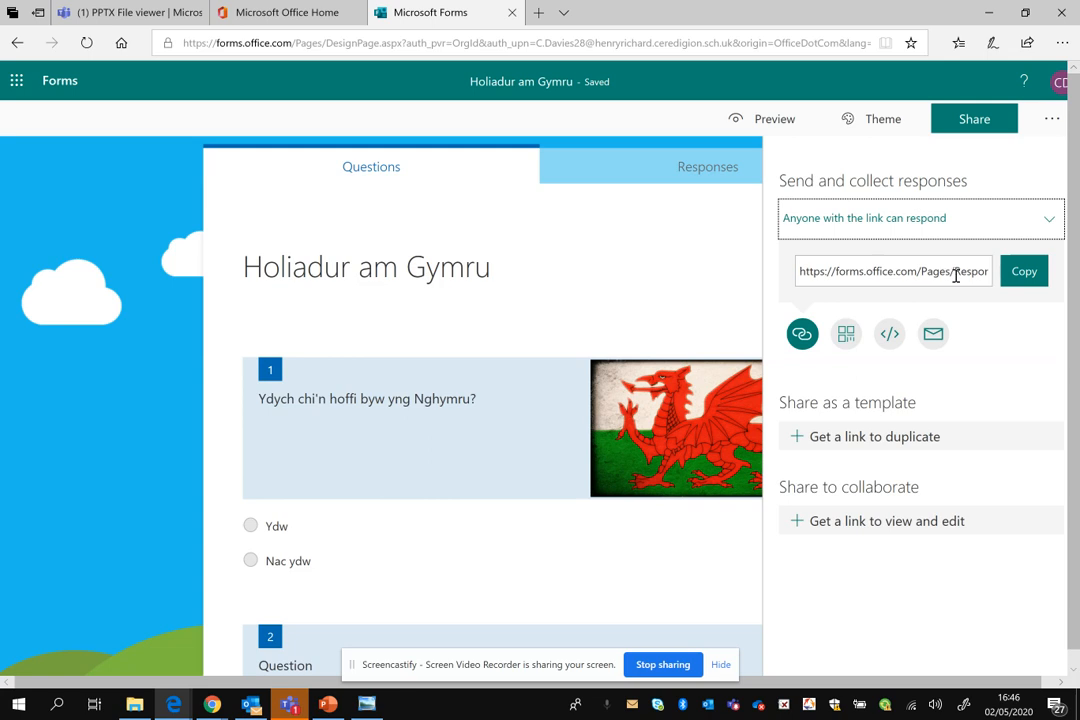
click(1024, 275)
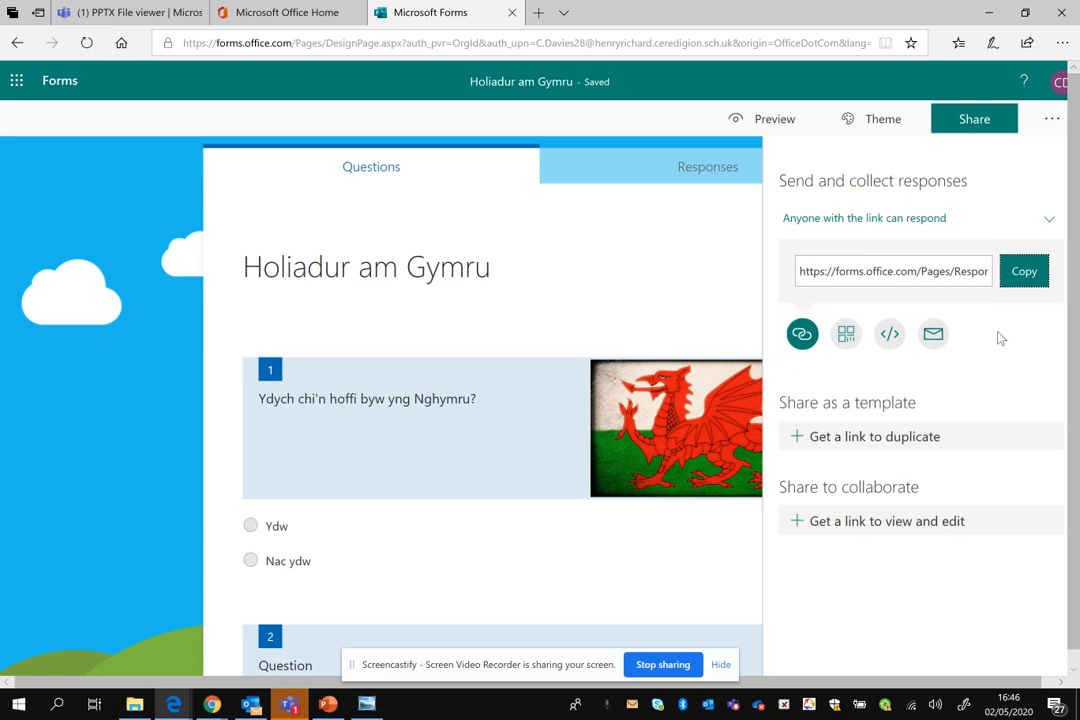
Step: Display the form's QR code for sharing, and close the sharing options
click(846, 337)
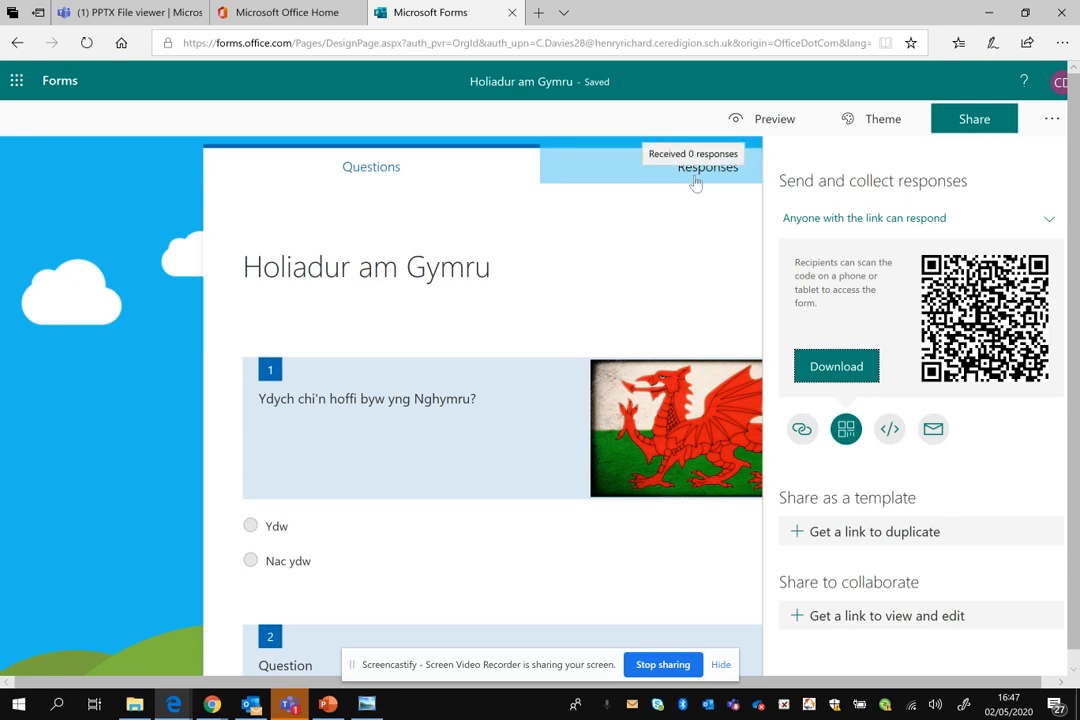
click(702, 247)
click(462, 208)
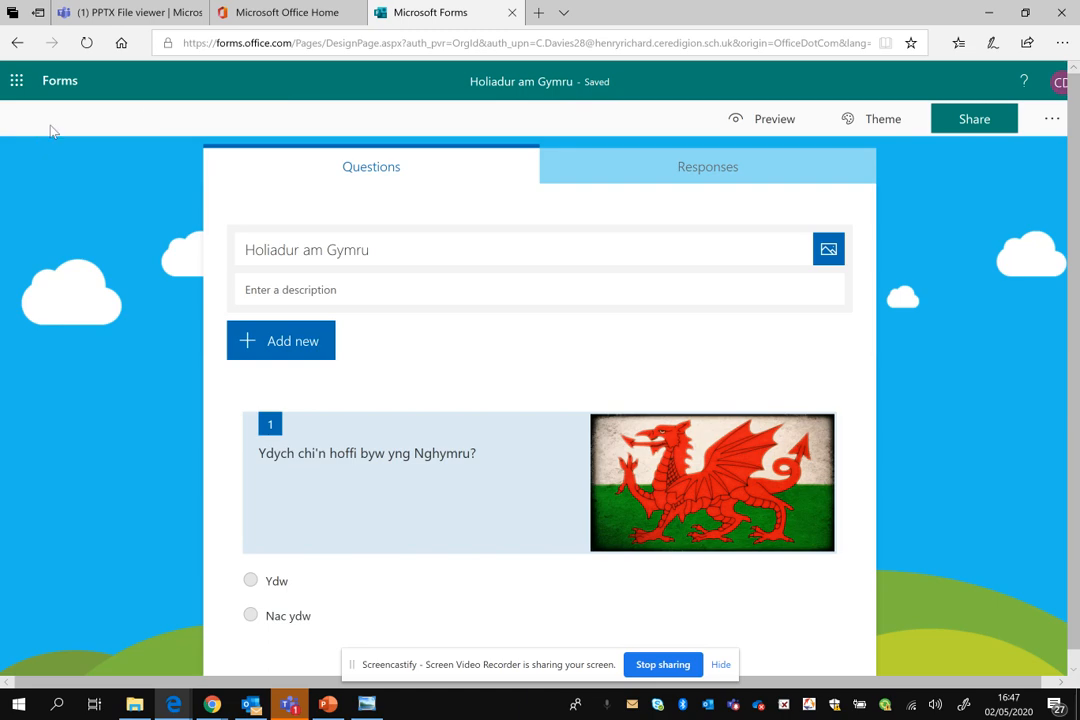
Step: Reopen "Holiadur am Gymru" from the list of own forms and view its responses
click(58, 82)
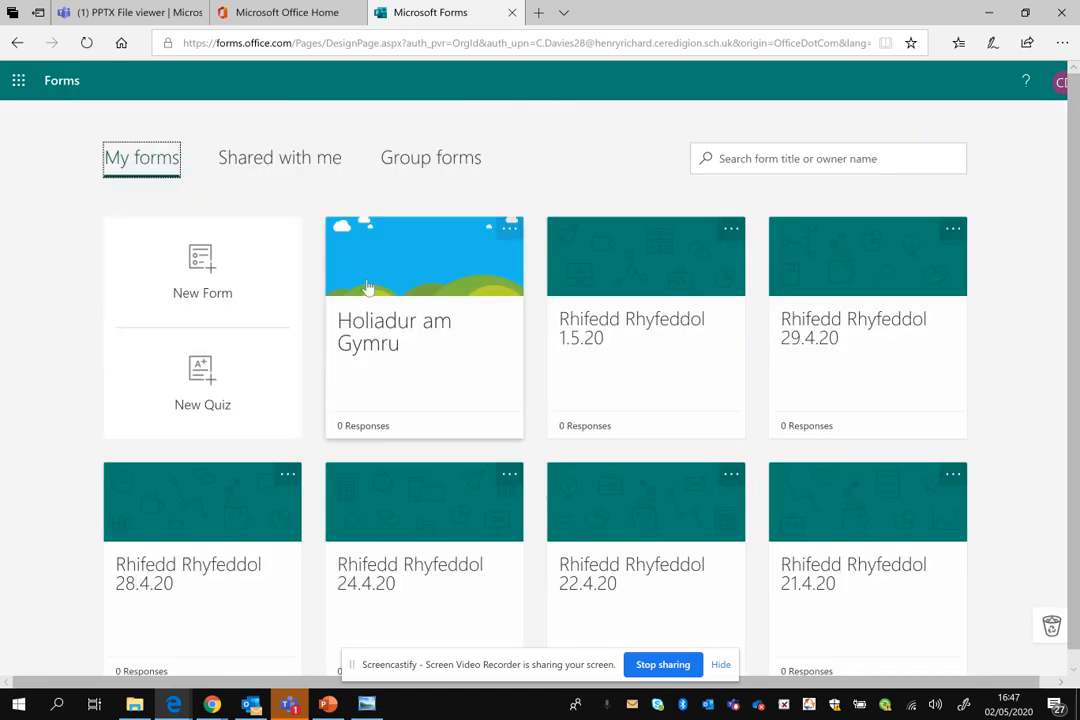
click(393, 390)
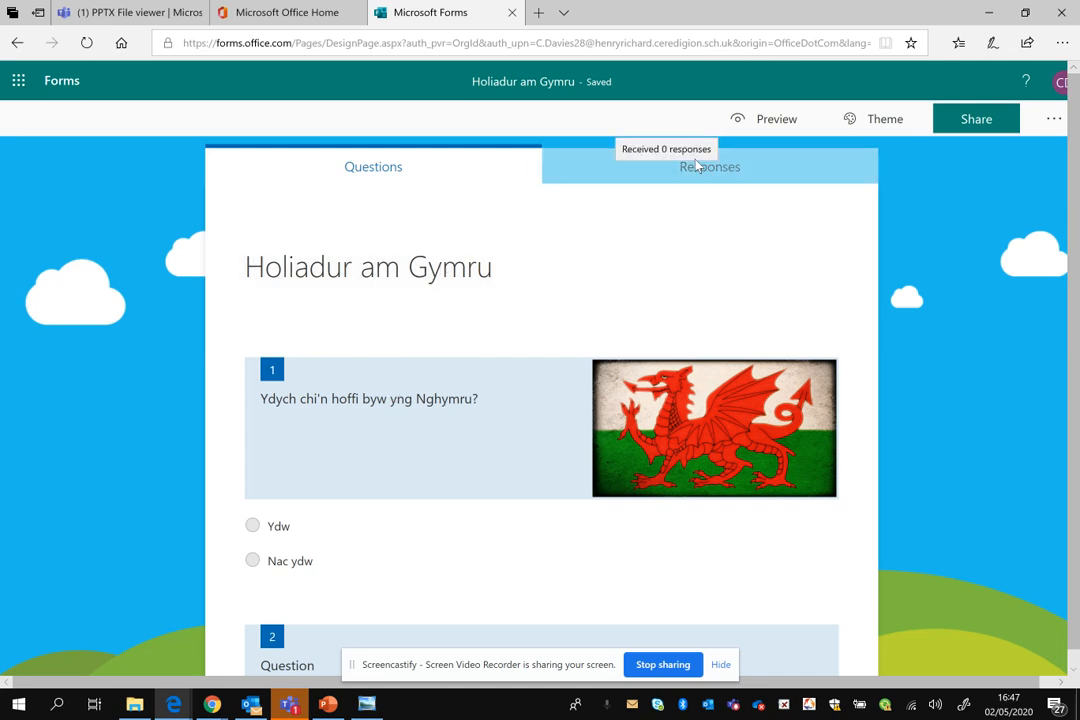
click(714, 179)
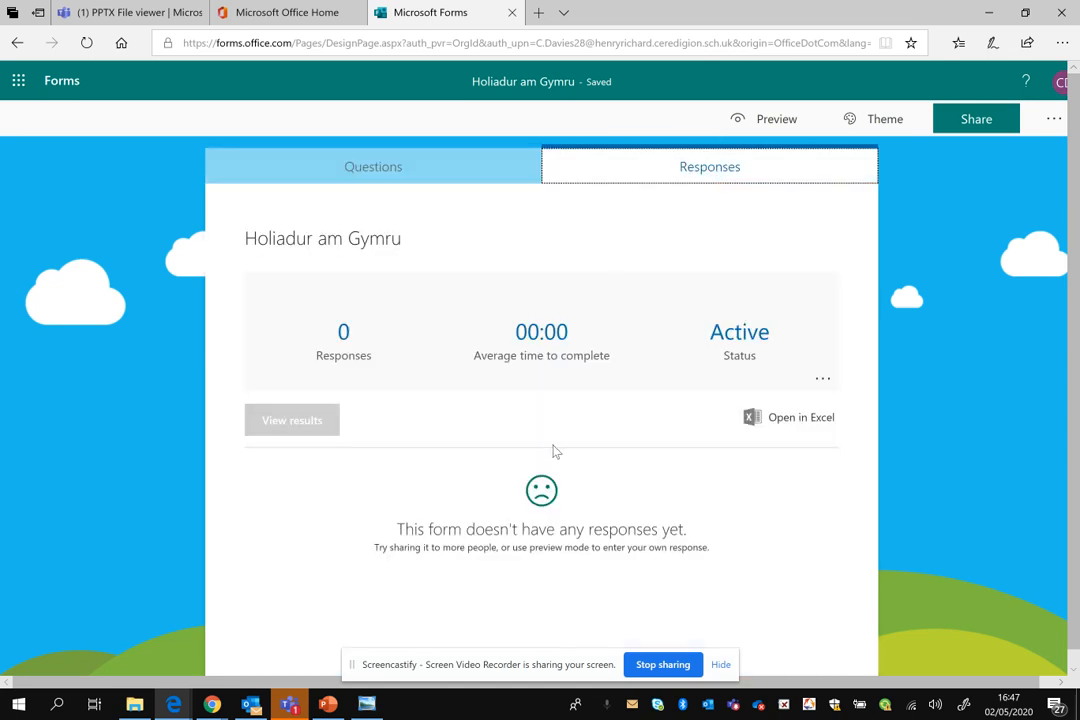